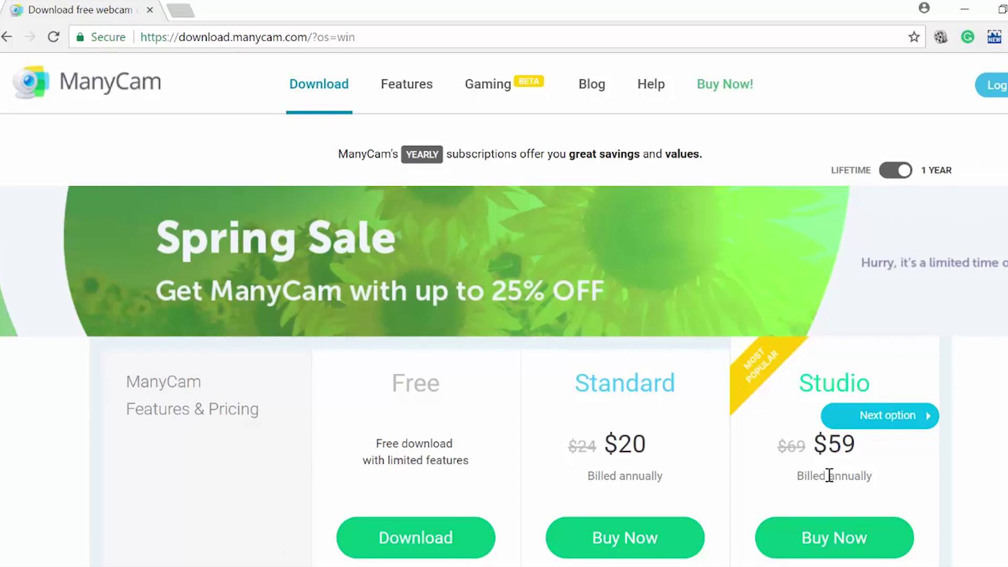
Browse the Enterprise and Free pricing plans, then download the Free ManyCam installer.
scroll(830, 476, "down", 3)
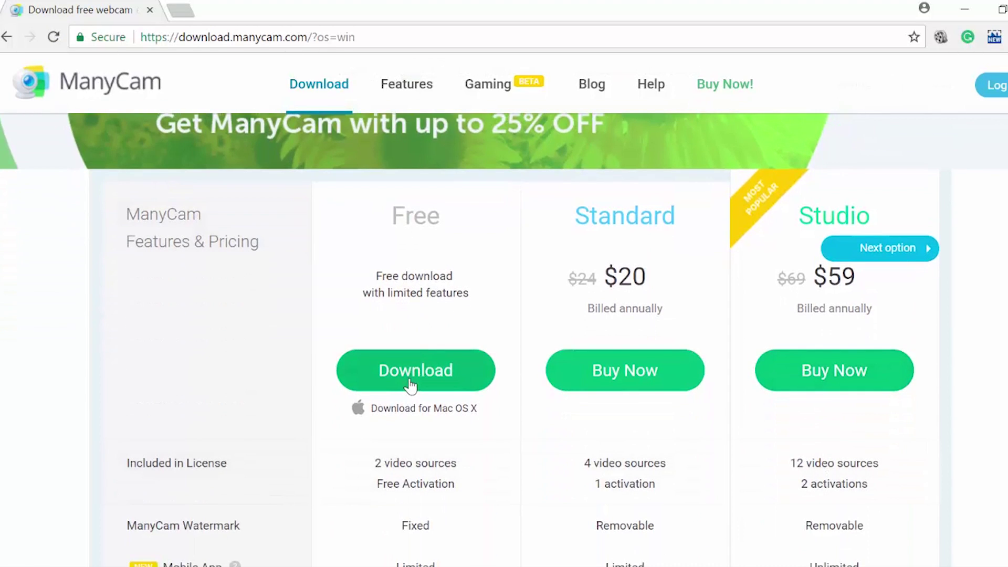
left_click(912, 249)
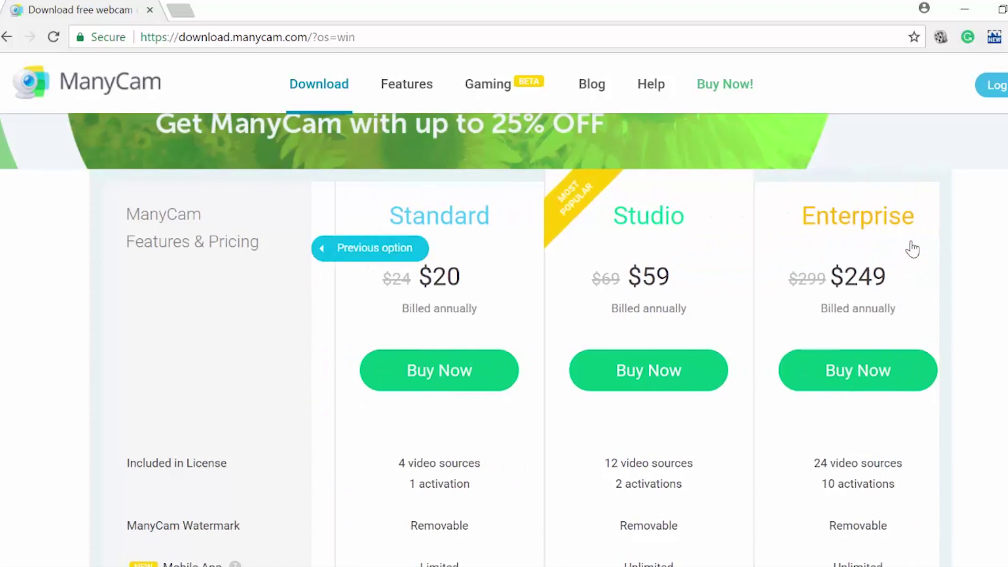
left_click(376, 248)
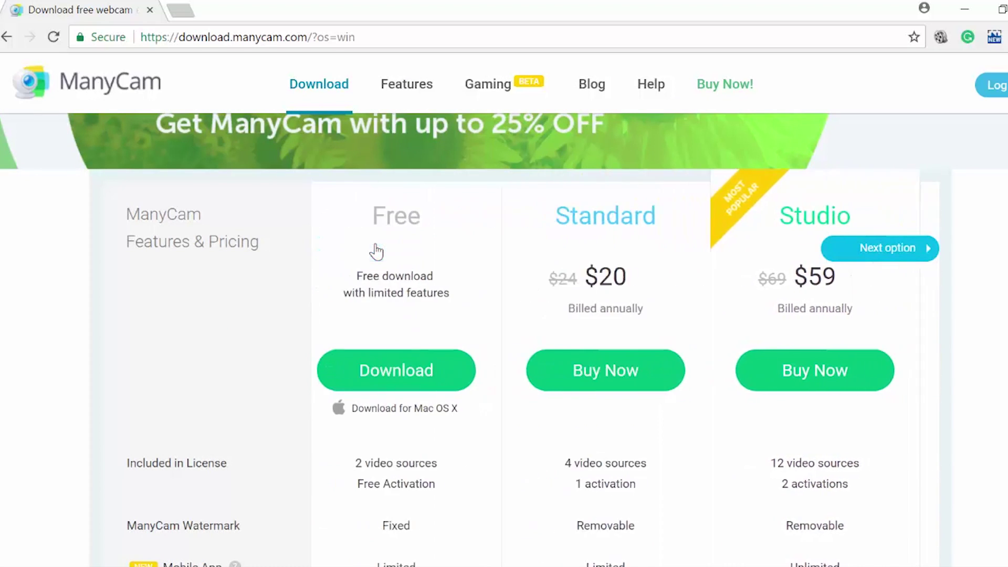
left_click(426, 377)
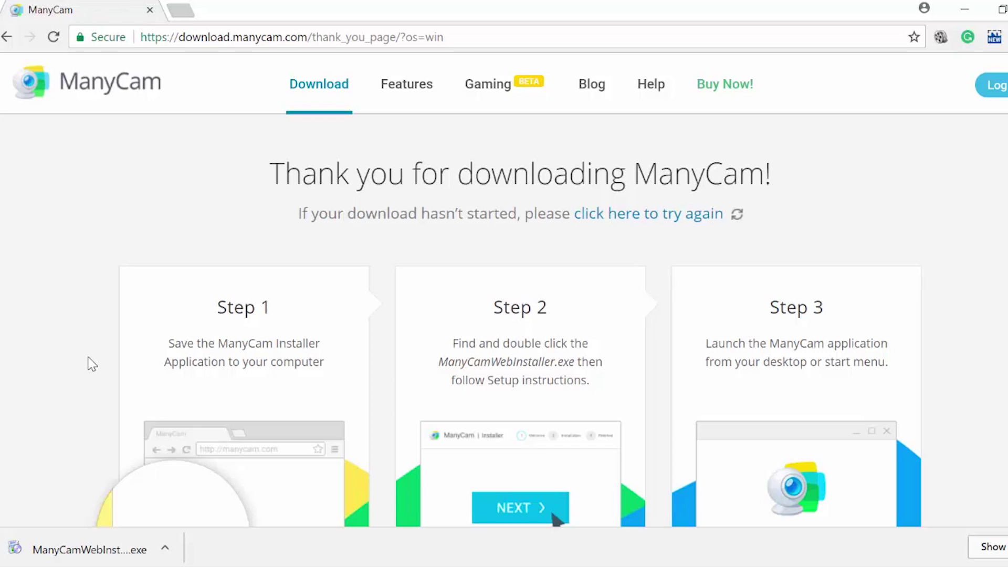
Run the downloaded installer, accept the license and finish installing ManyCam 6.3.2.
left_click(116, 537)
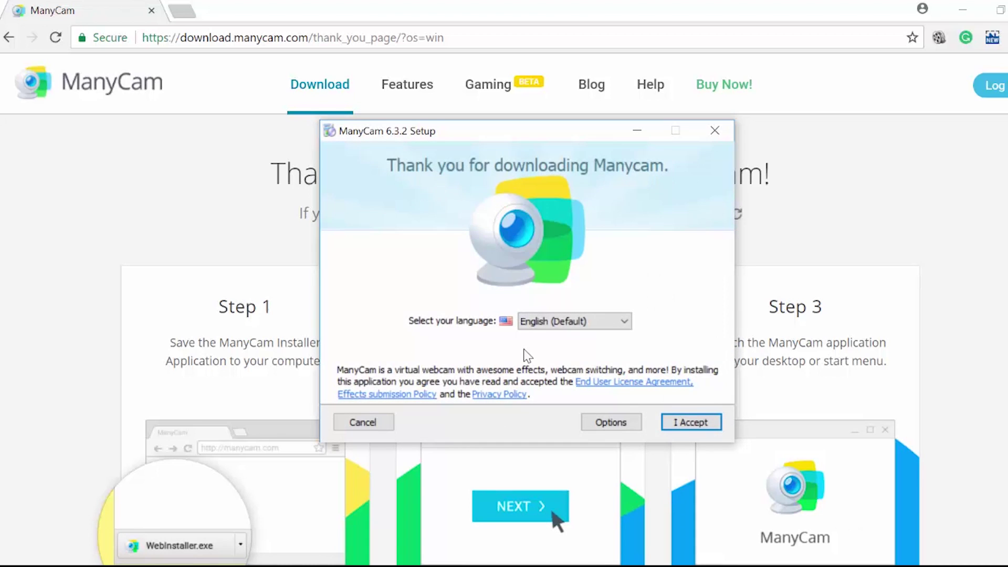
left_click(692, 423)
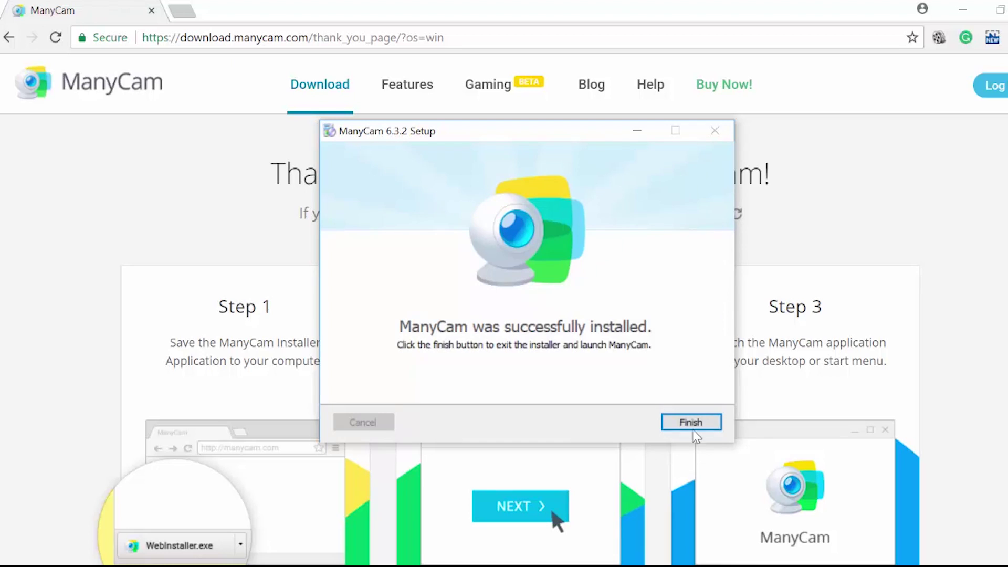
left_click(691, 423)
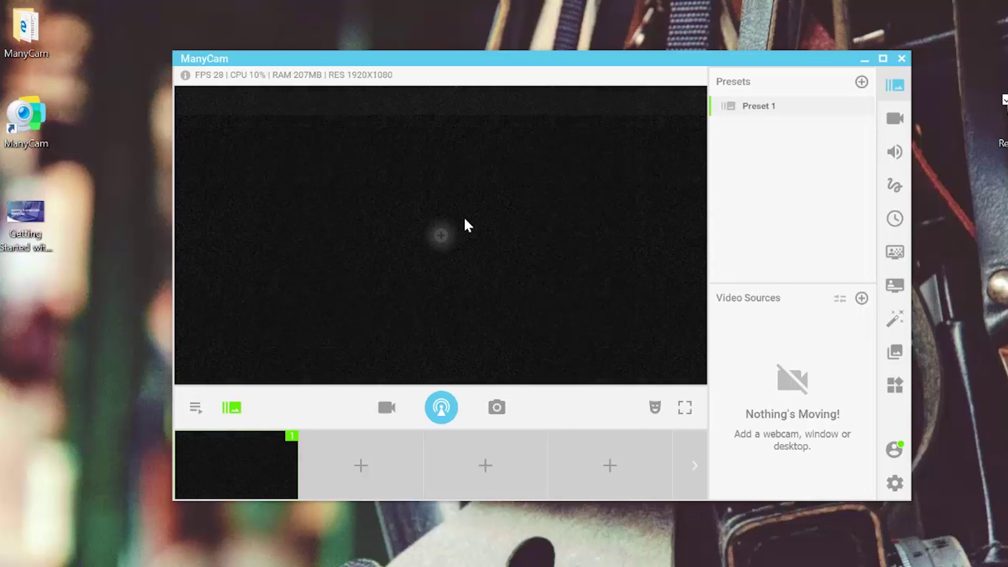
Choose EasyCamera as the video source for Preset 1.
left_click(442, 197)
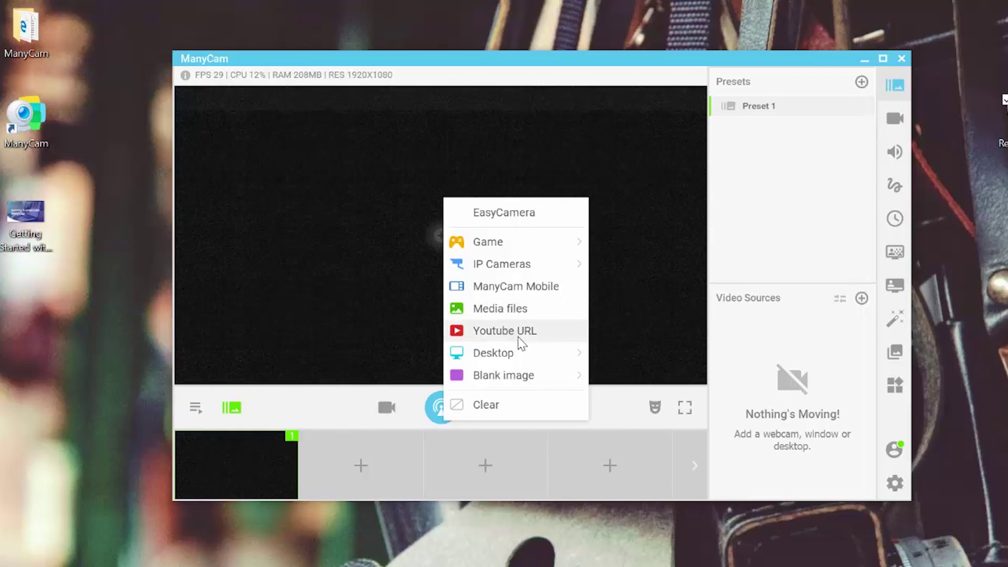
mouse_move(510, 357)
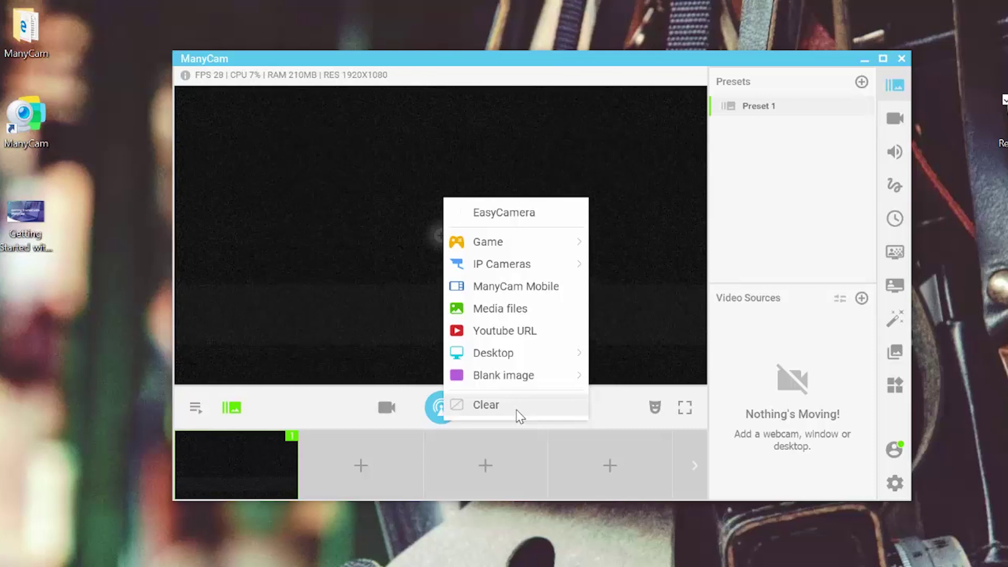
left_click(518, 213)
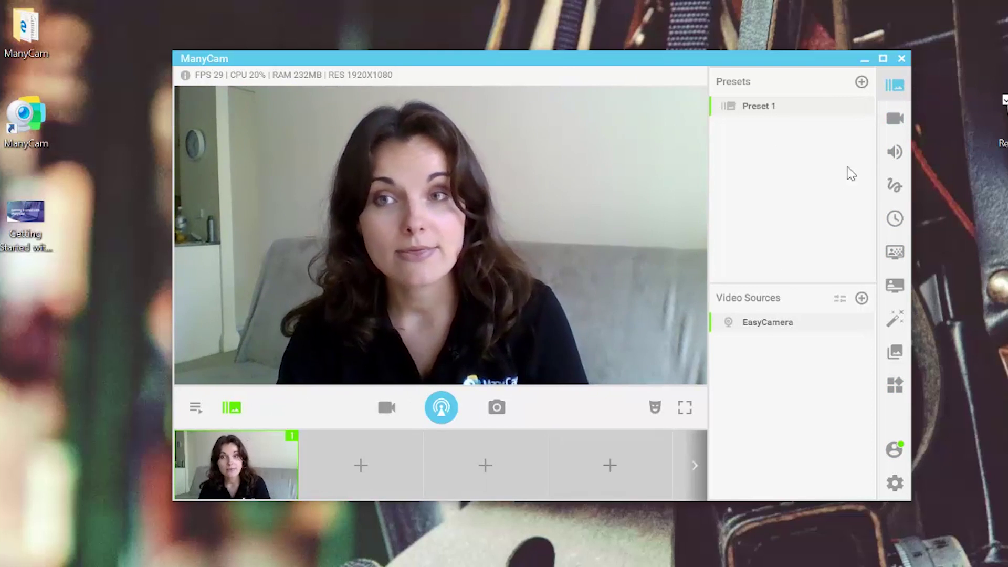
Check the camera's resolution options in Video settings, keeping 1080p selected.
left_click(897, 121)
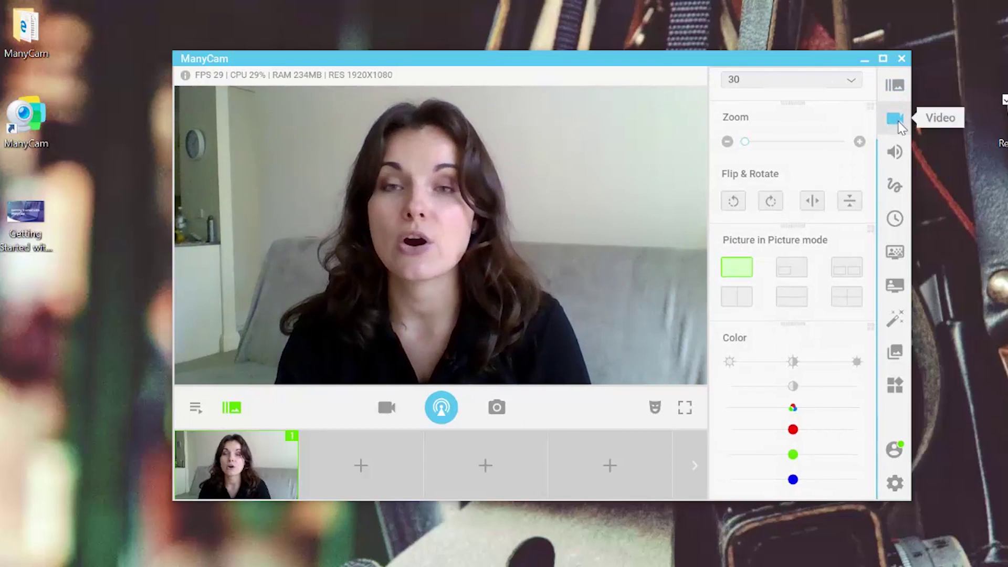
scroll(829, 168, "up", 2)
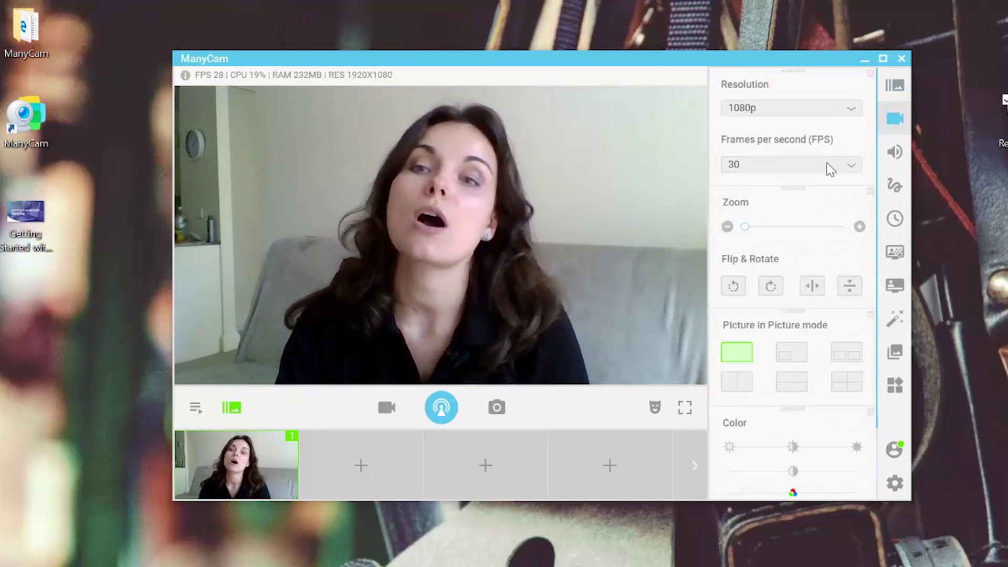
left_click(770, 111)
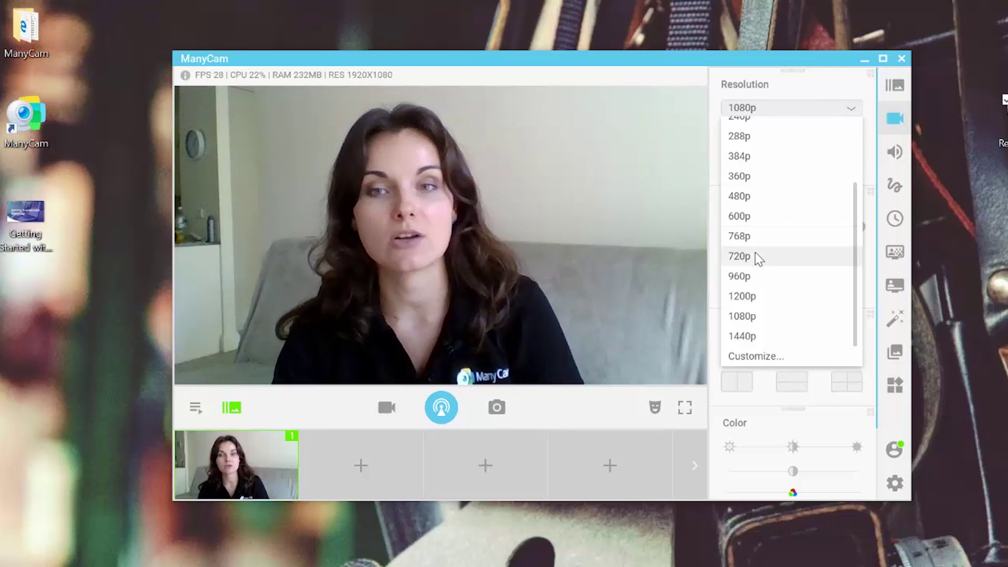
left_click(740, 316)
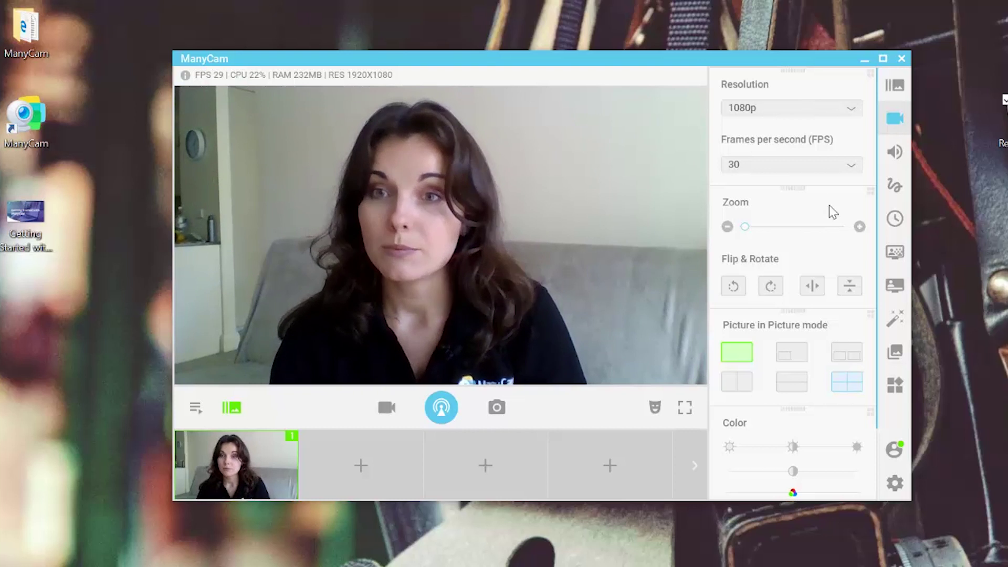
left_click(895, 151)
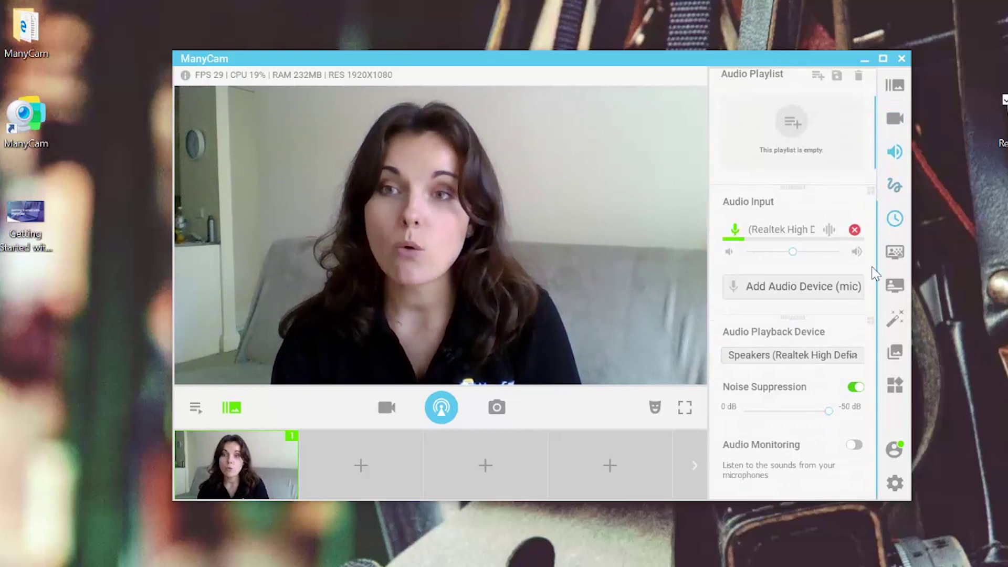
Review microphone and drawing settings, and toggle the 05:00:00 timer overlay on and back off.
left_click(785, 298)
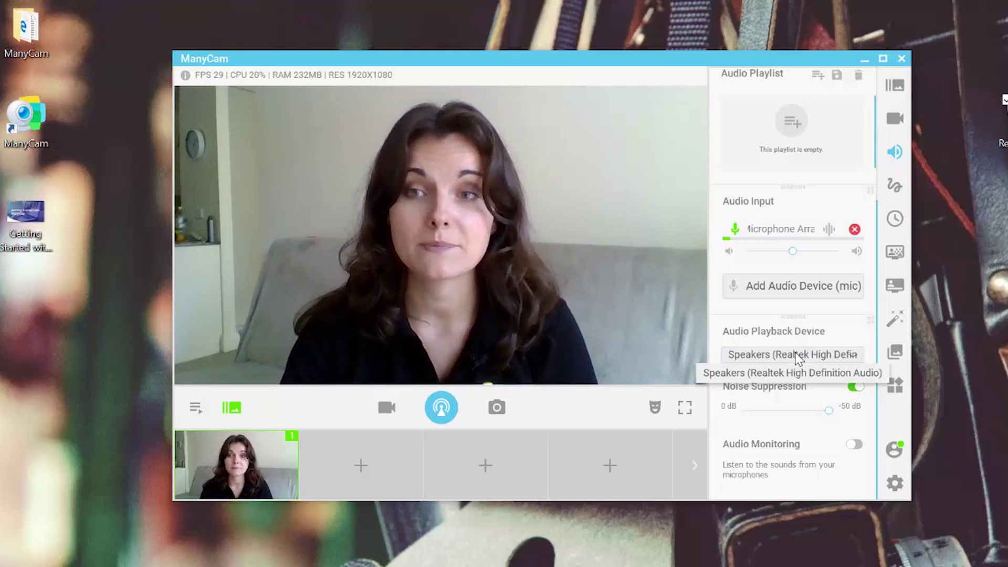
left_click(898, 191)
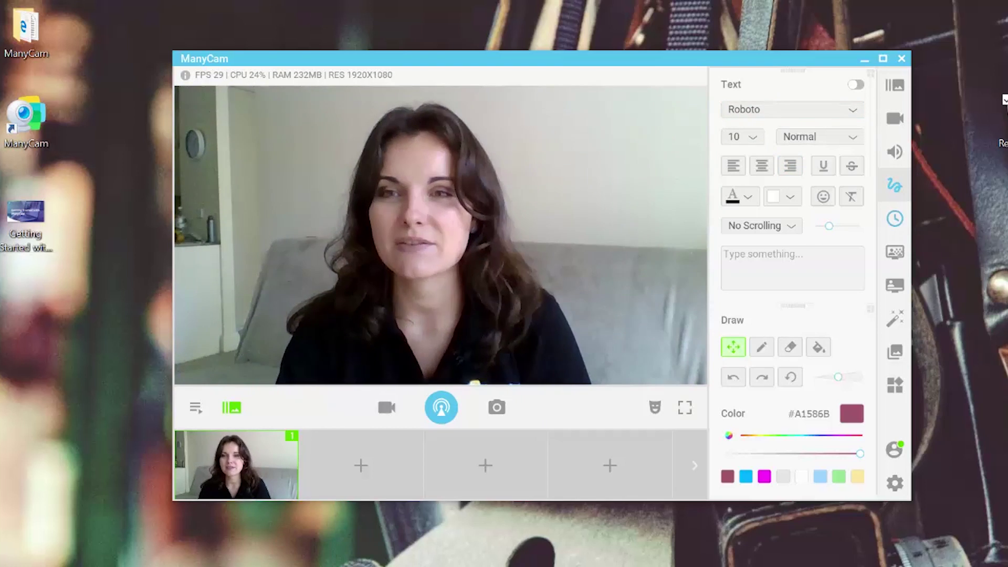
left_click(895, 218)
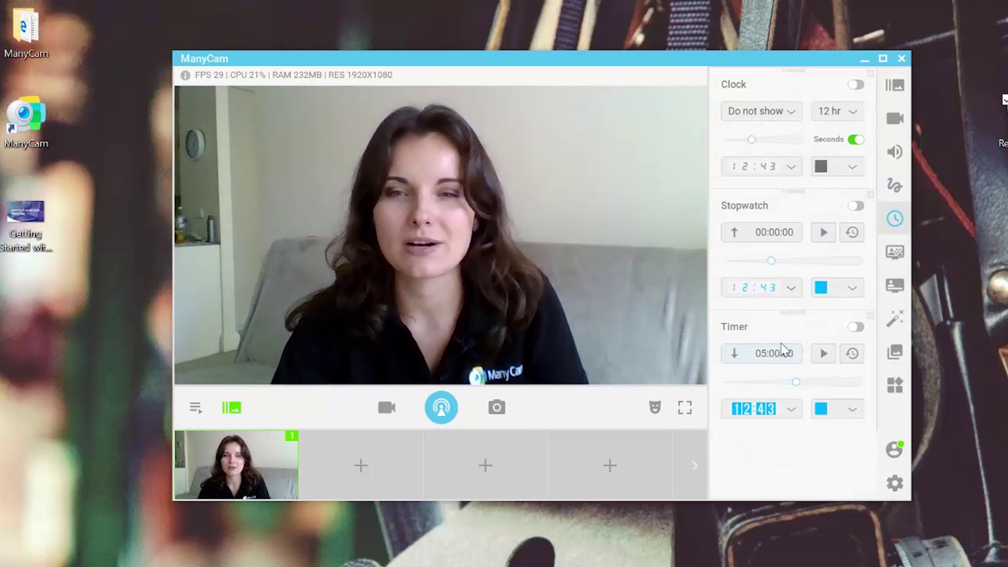
left_click(856, 327)
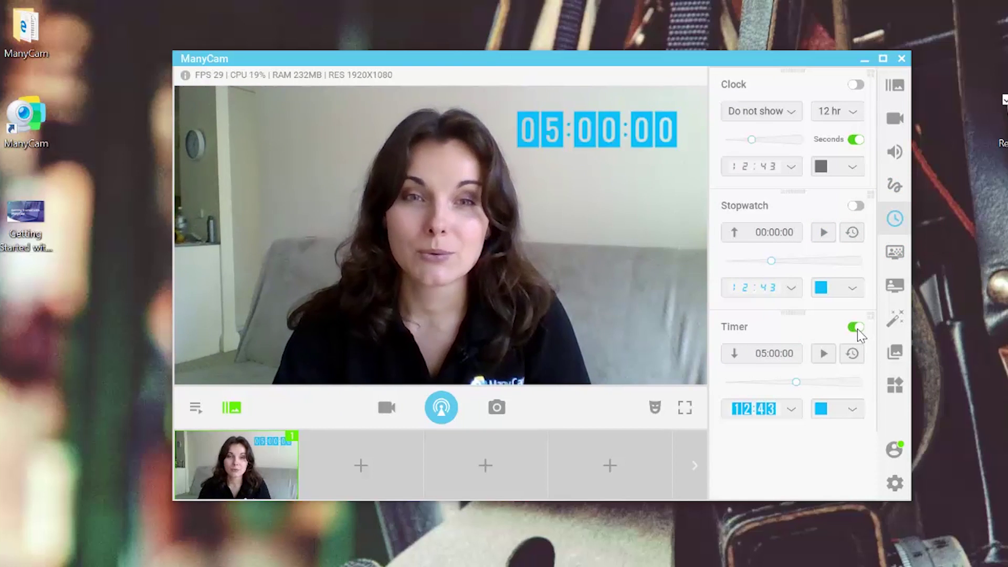
left_click(856, 327)
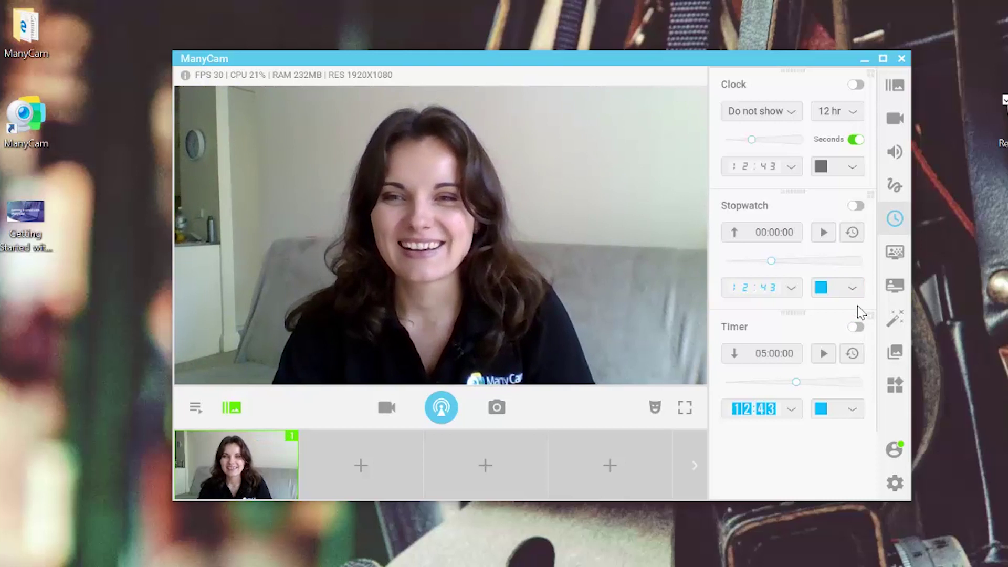
left_click(894, 251)
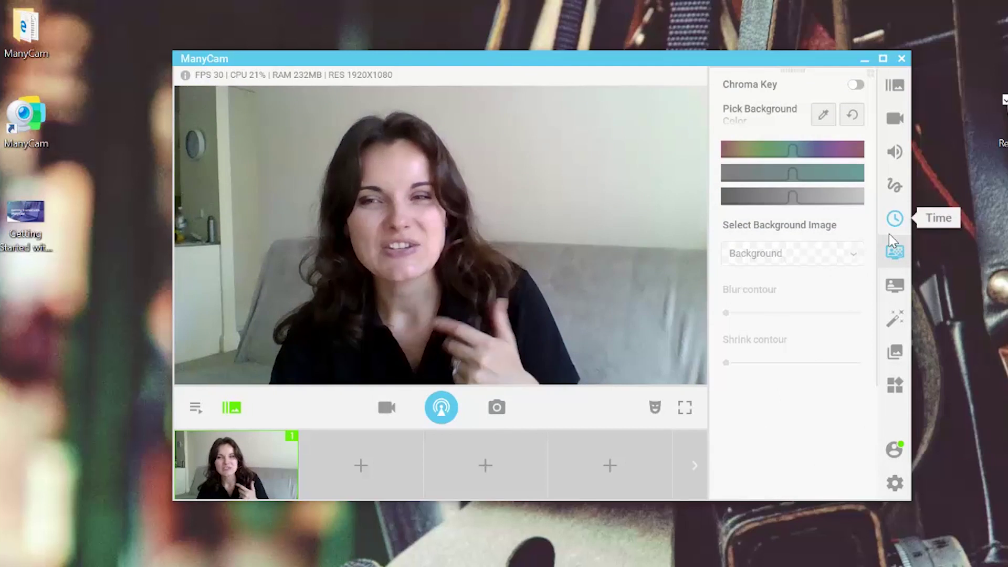
Turn chroma key background removal on and back off, then look at the lower-third settings.
left_click(857, 85)
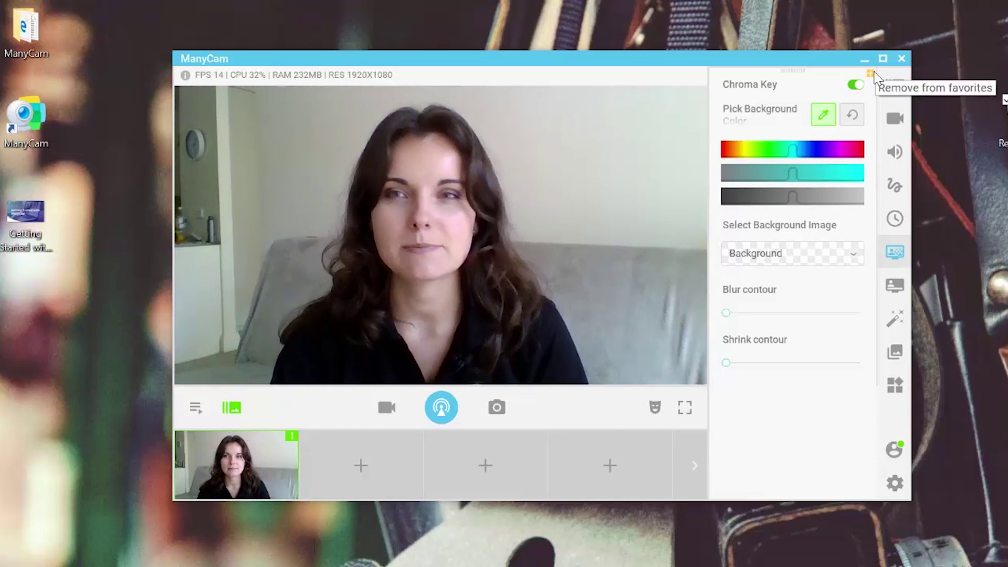
left_click(853, 86)
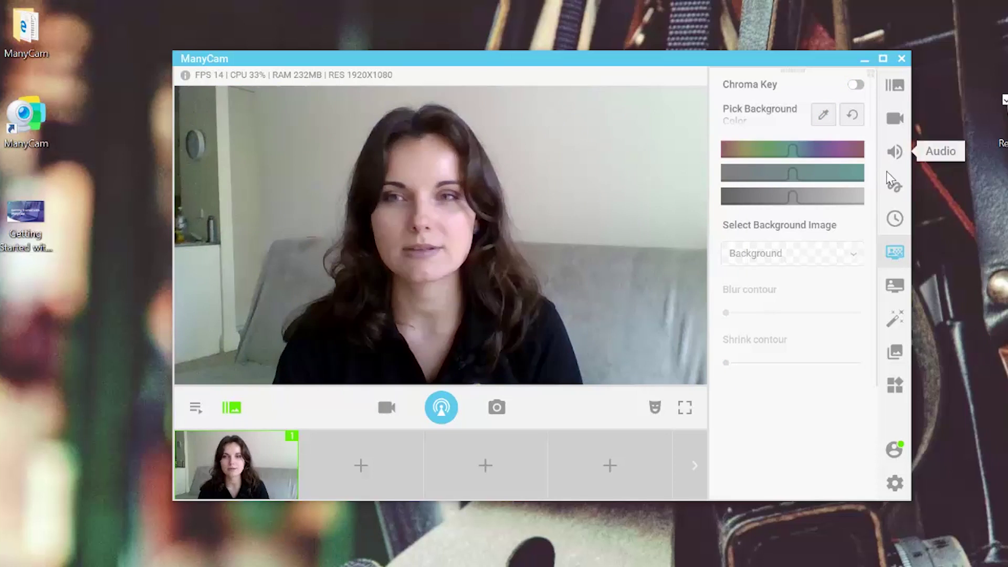
left_click(895, 293)
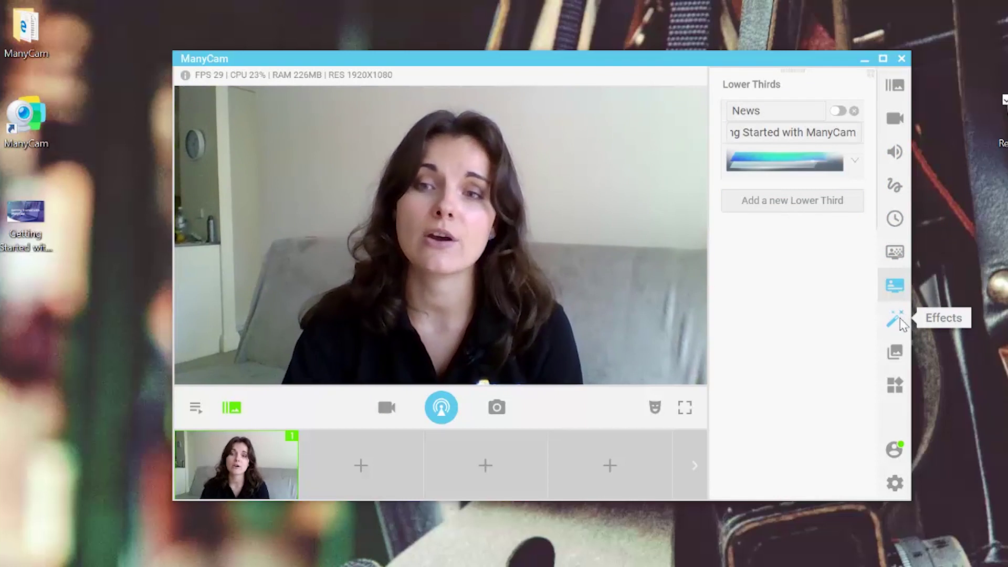
left_click(899, 320)
Add the Hello speech bubble to the video twice, then clear all applied effects.
mouse_move(778, 161)
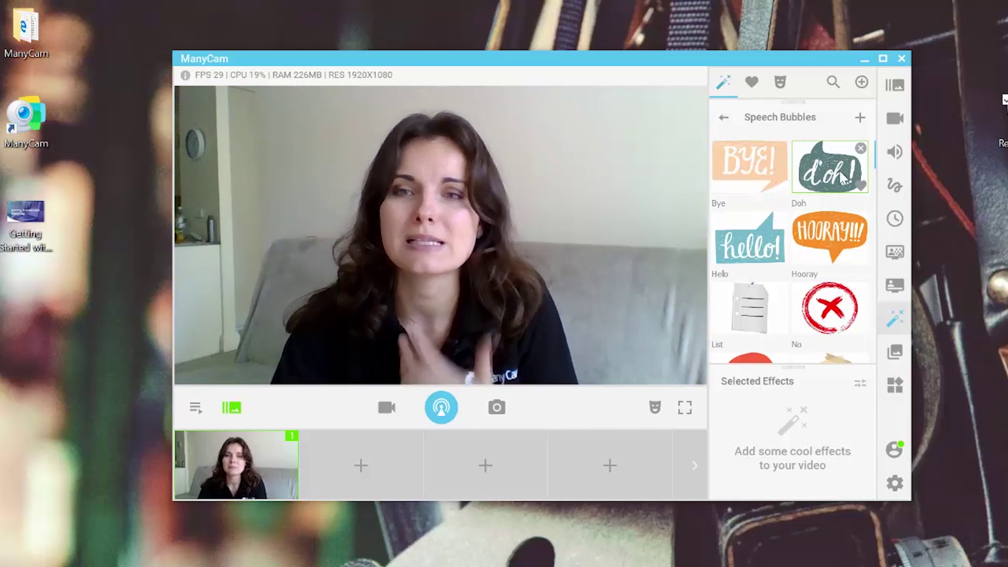
left_click(754, 255)
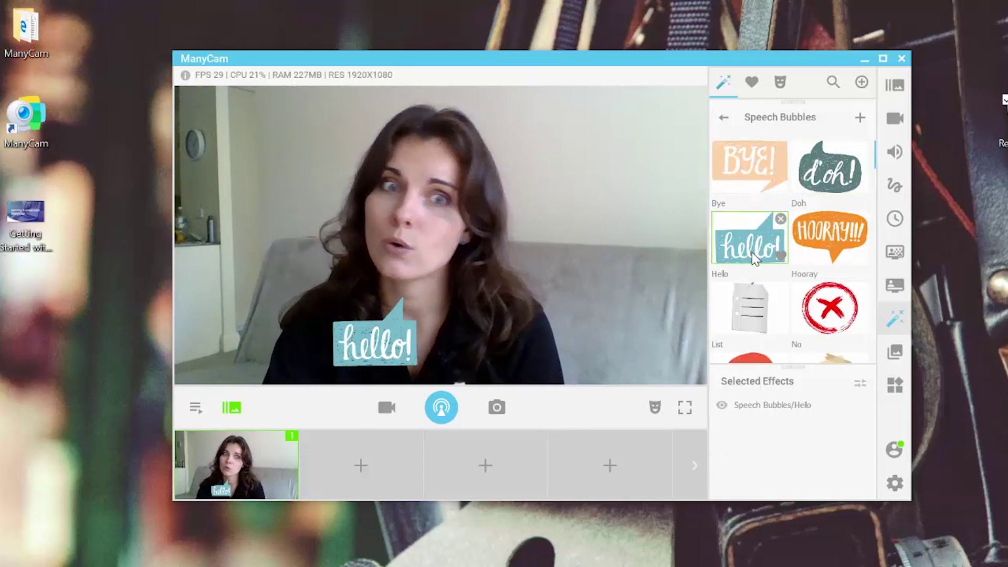
left_click(752, 252)
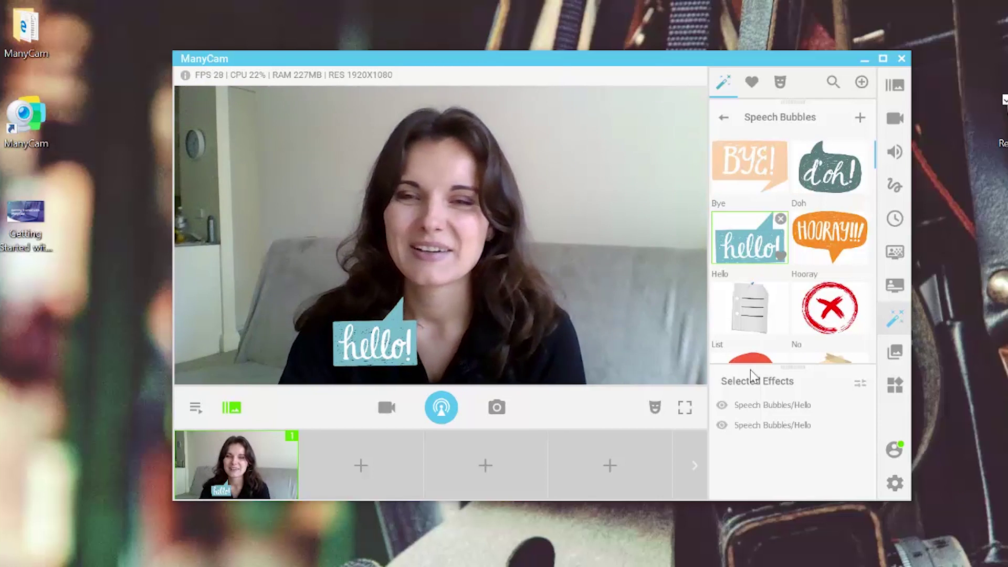
mouse_move(850, 411)
left_click(860, 406)
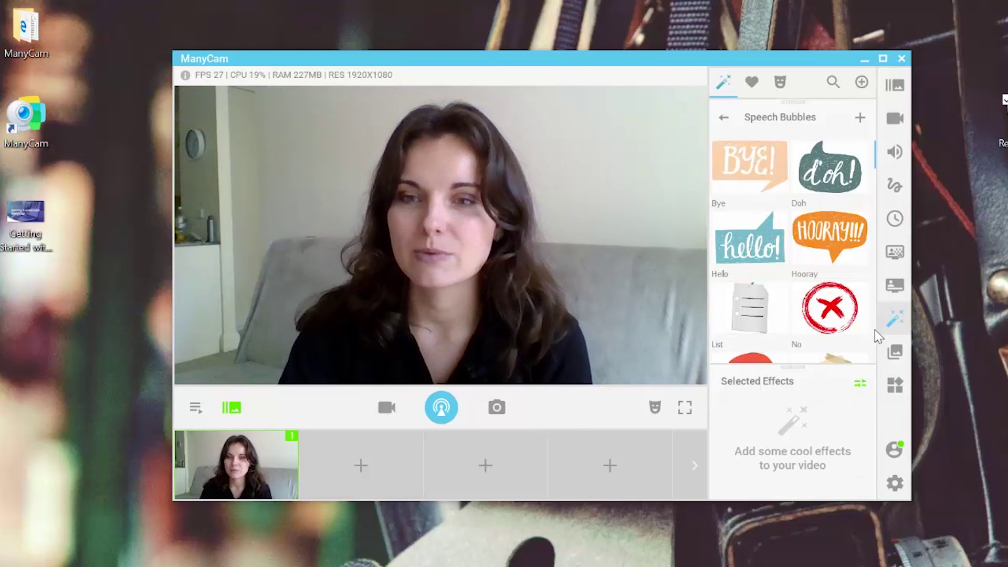
left_click(896, 353)
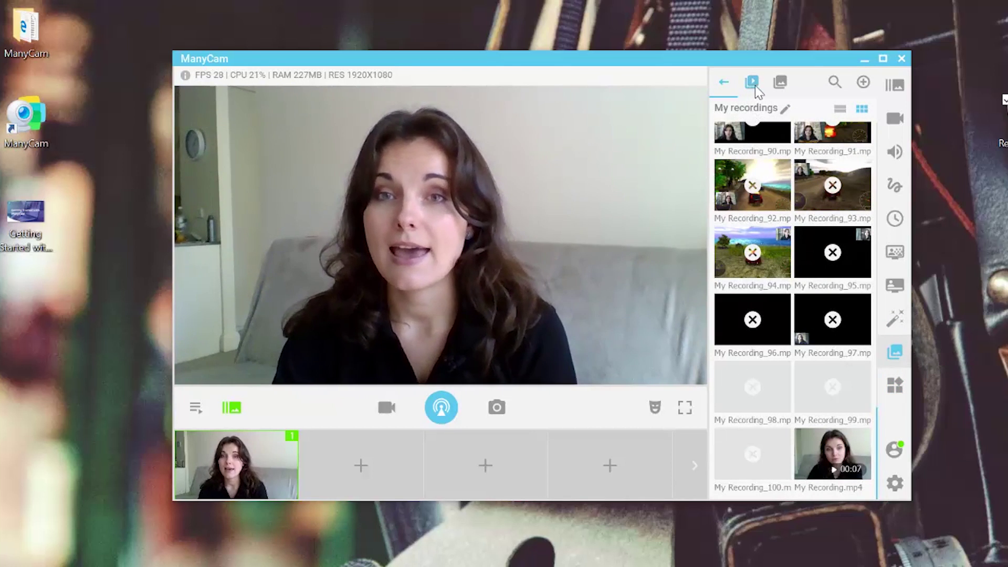
View the saved snapshots and the empty Favorites page, then collapse the side panel.
left_click(780, 82)
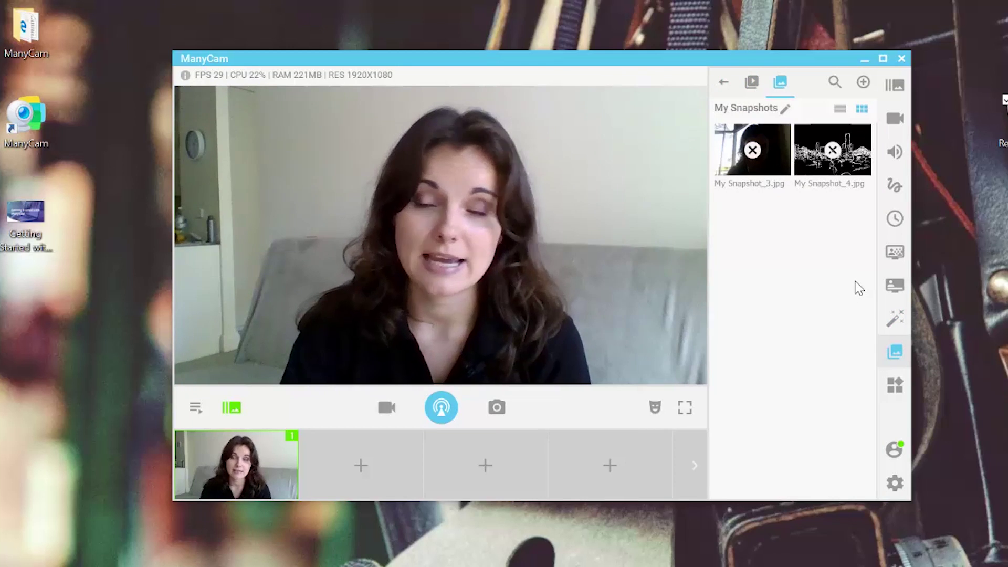
left_click(897, 395)
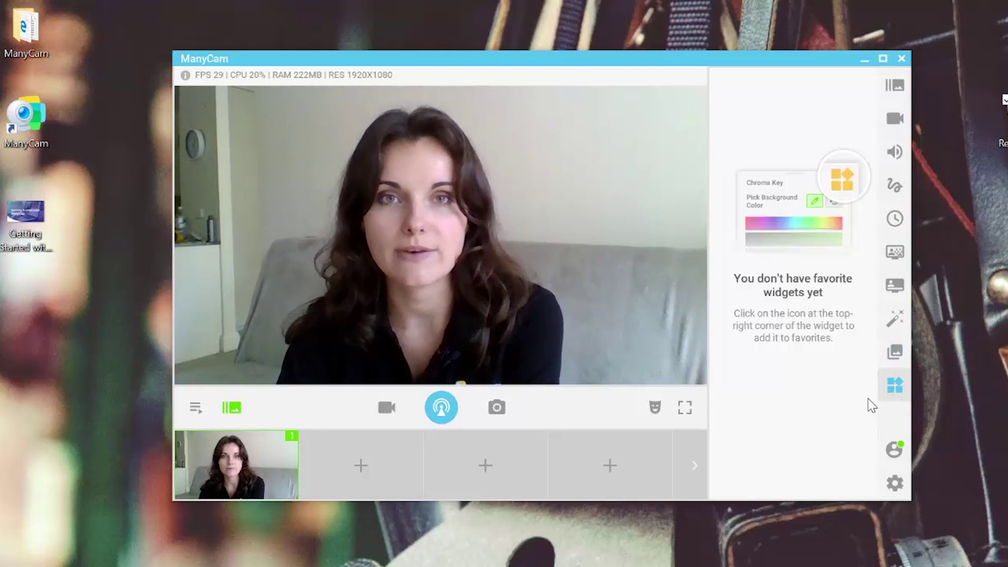
left_click(899, 389)
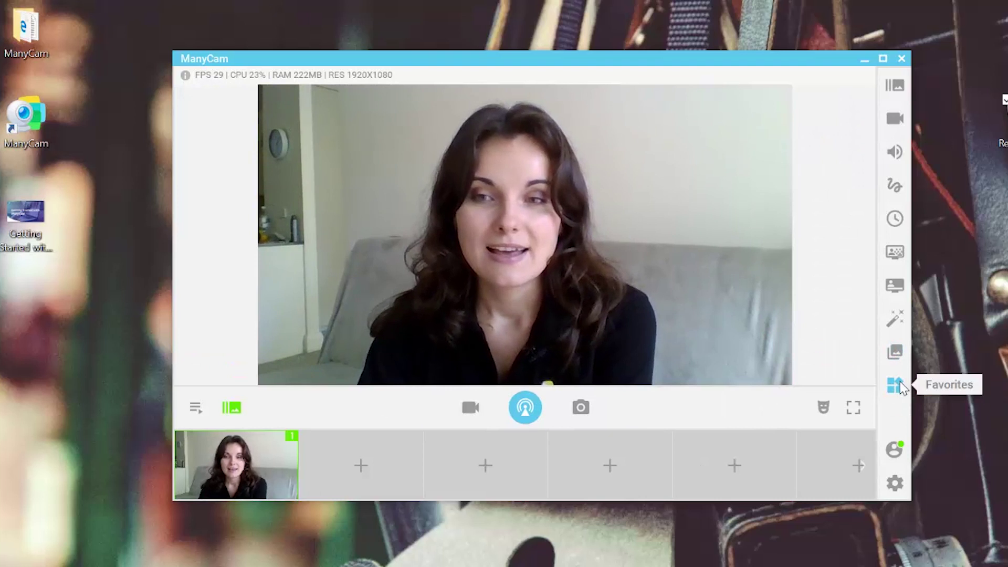
Load Getting Started with ManyCam.jpg into preset slot 2 and make it the live preview.
left_click(361, 473)
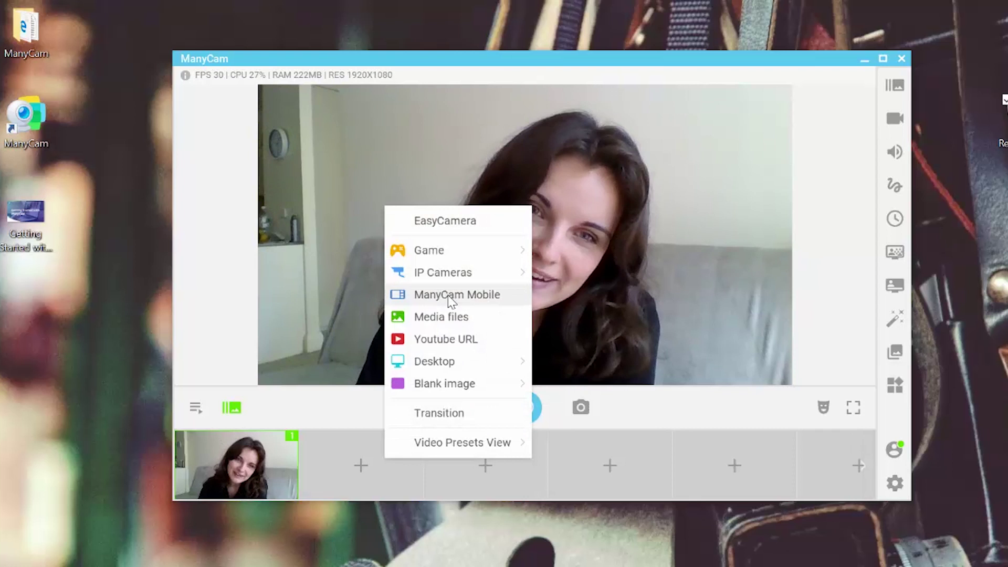
left_click(451, 317)
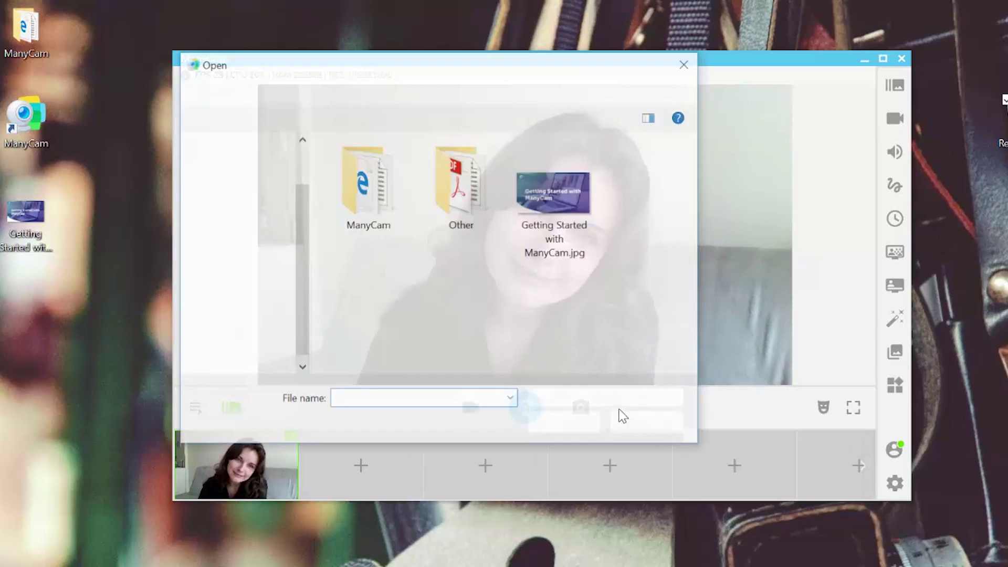
left_click(567, 184)
left_click(583, 430)
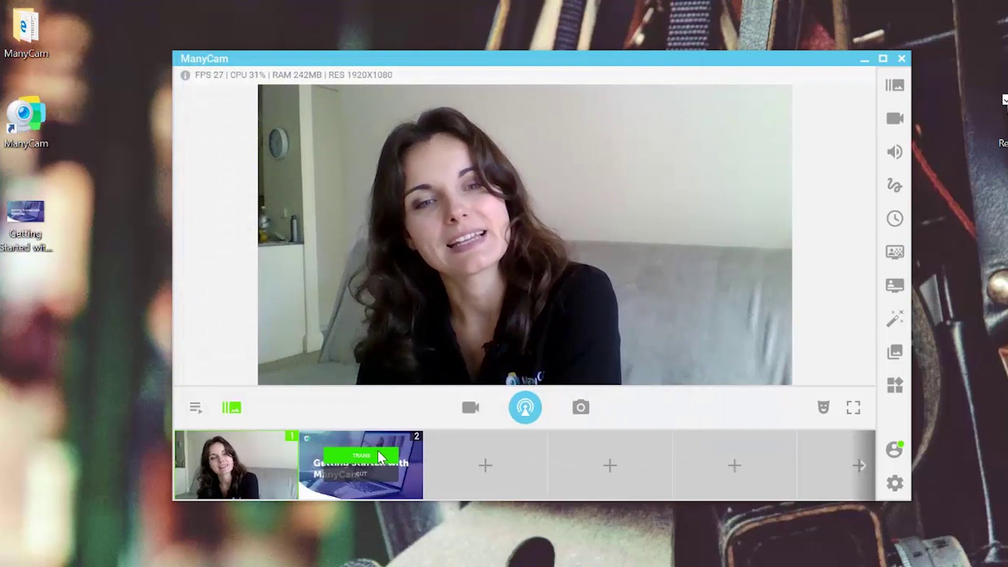
left_click(382, 462)
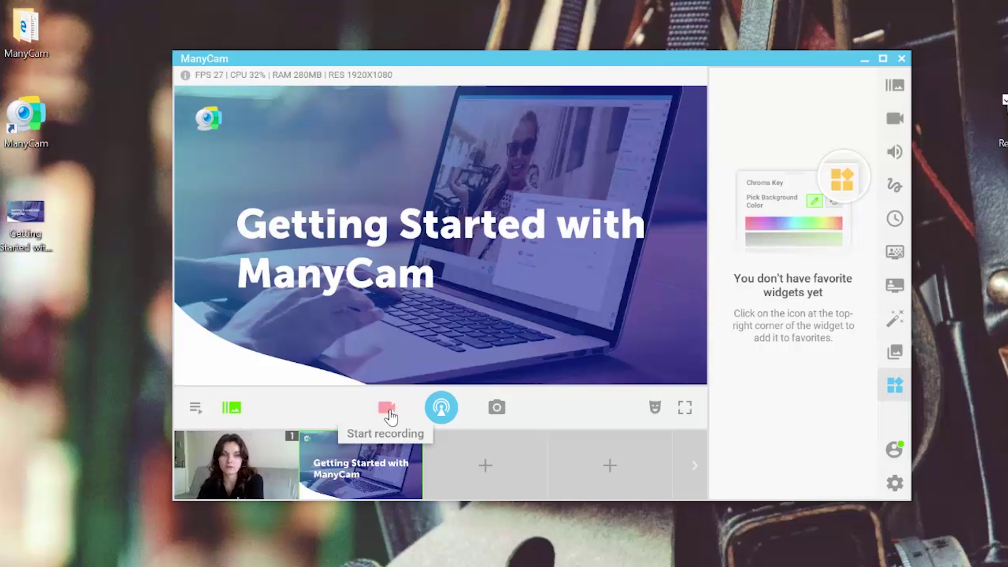
Open the Live Streaming configuration dialog.
left_click(441, 409)
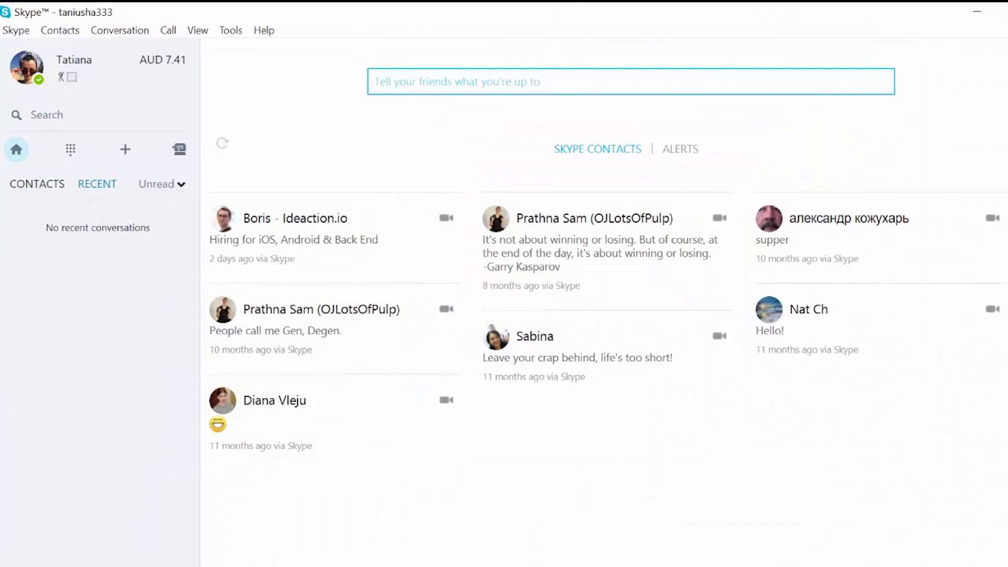
Choose the microphone device in Skype's Options audio settings.
left_click(237, 32)
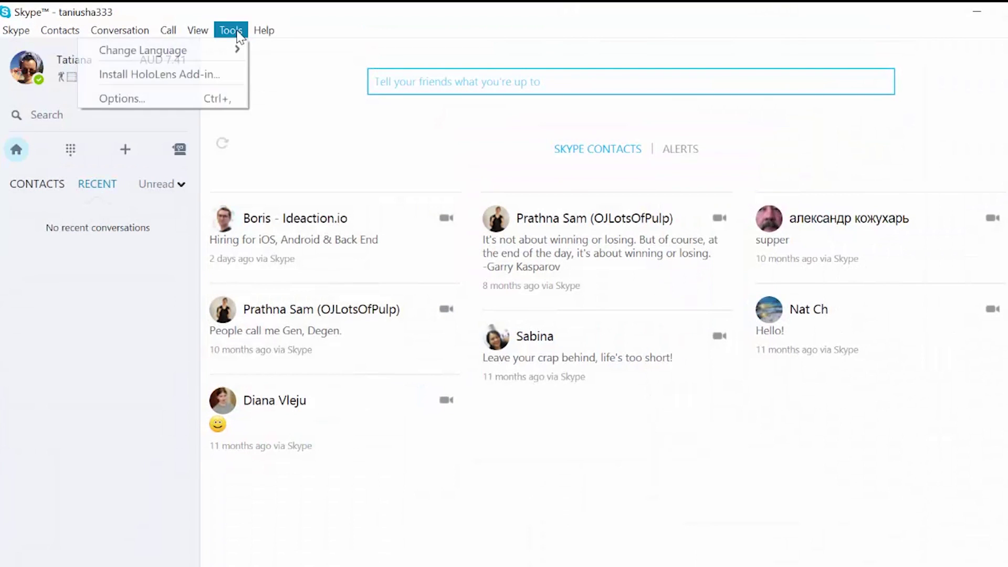
left_click(184, 92)
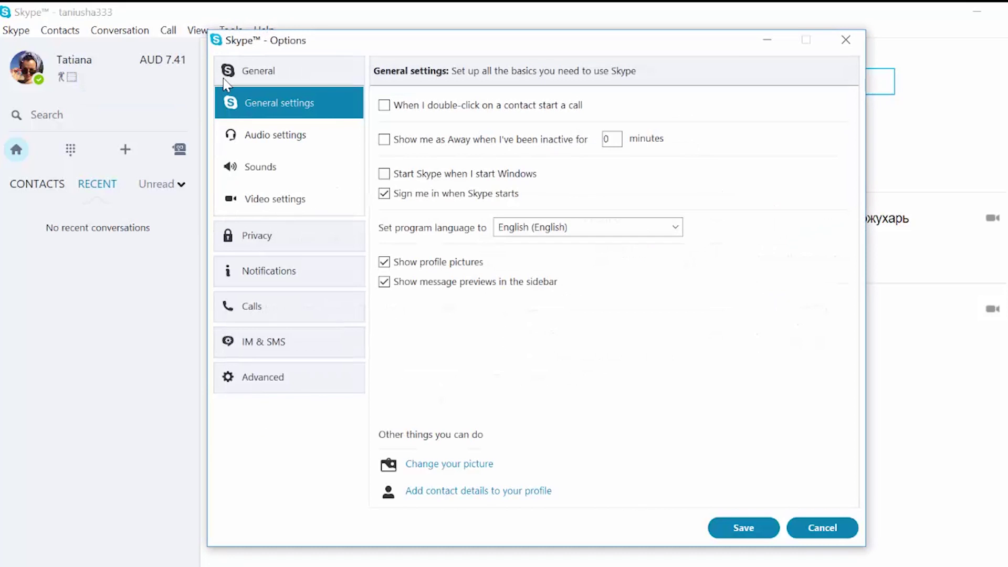
left_click(260, 139)
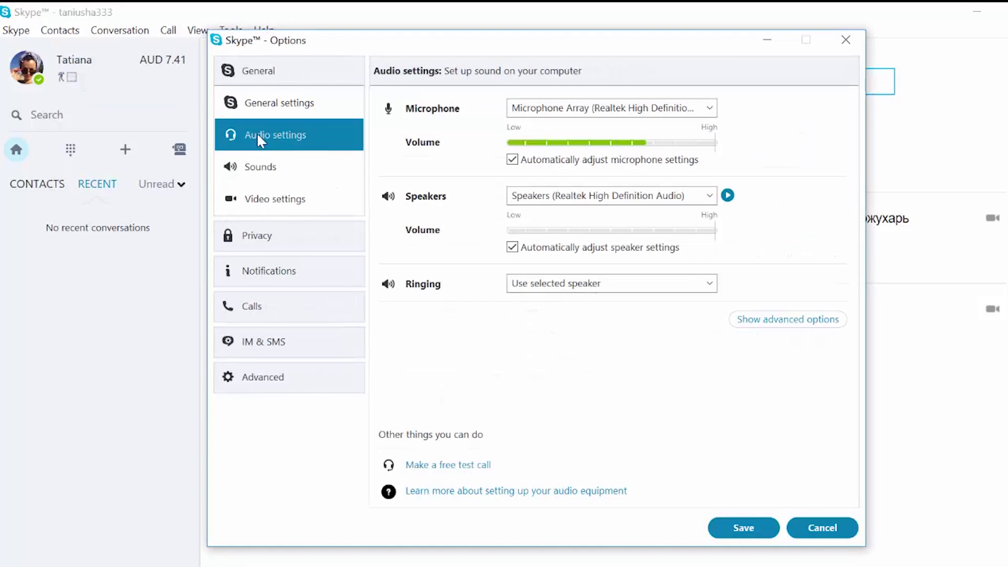
left_click(555, 113)
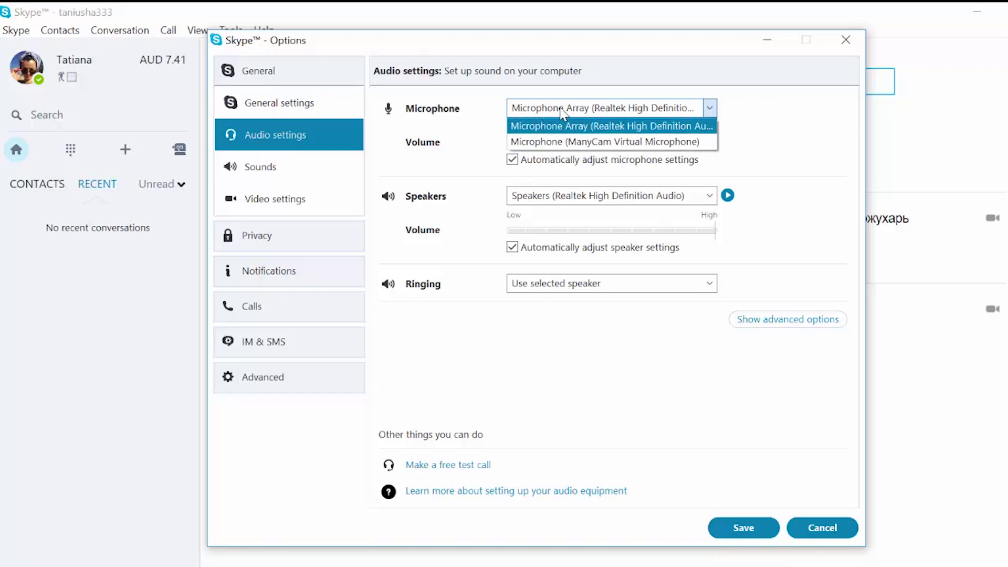
left_click(600, 144)
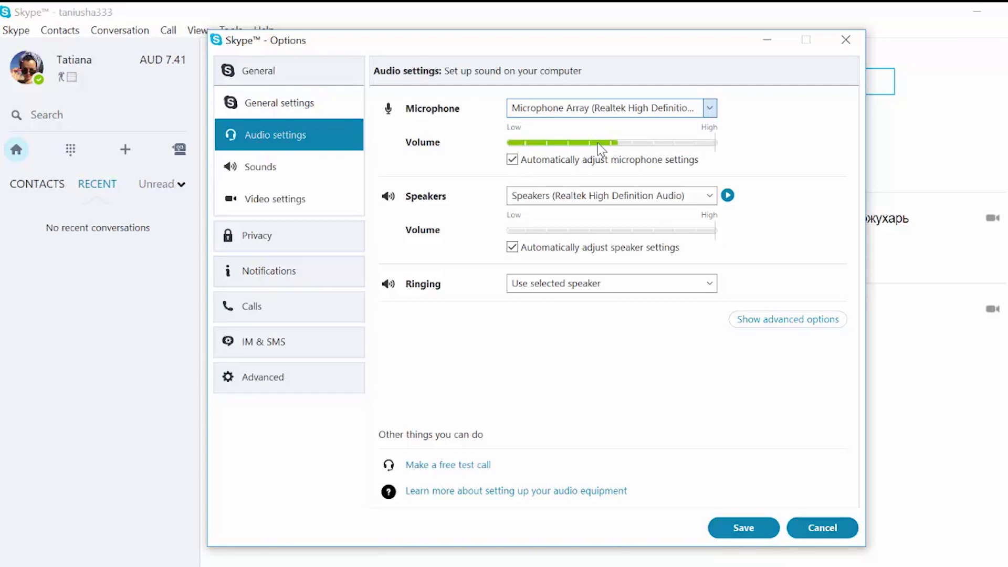
Select ManyCam Virtual Webcam as Skype's webcam and save the options.
left_click(278, 205)
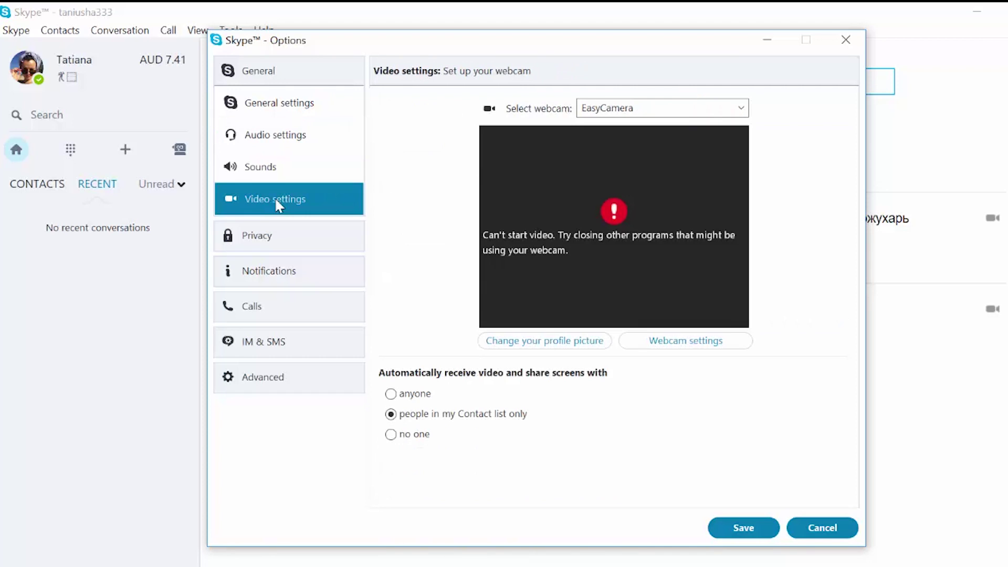
left_click(612, 108)
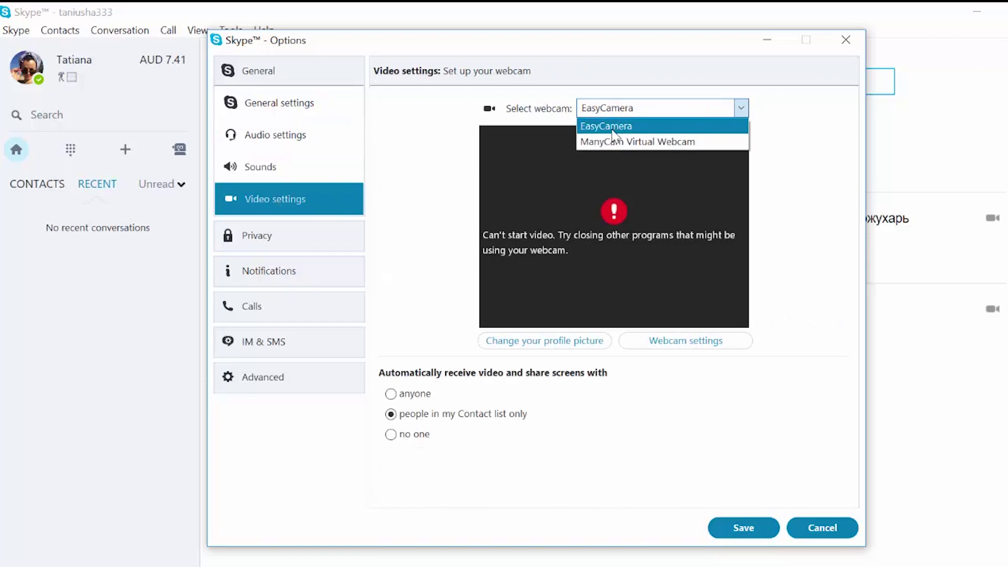
left_click(629, 139)
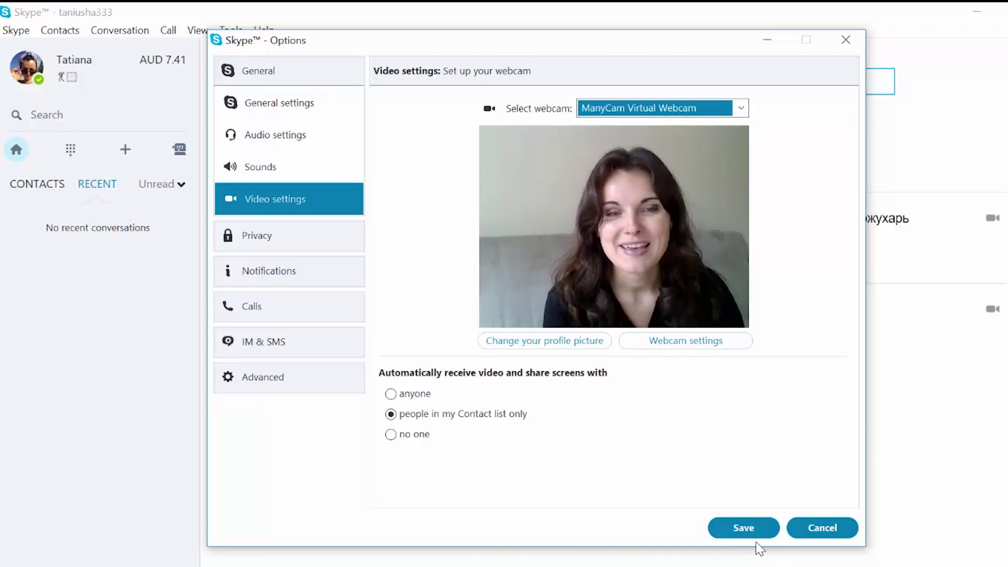
left_click(744, 529)
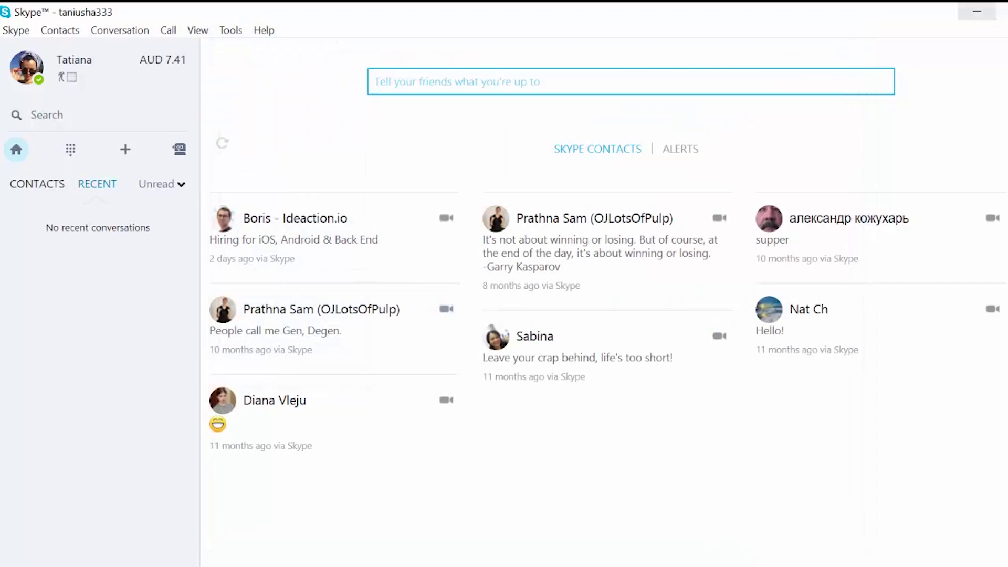